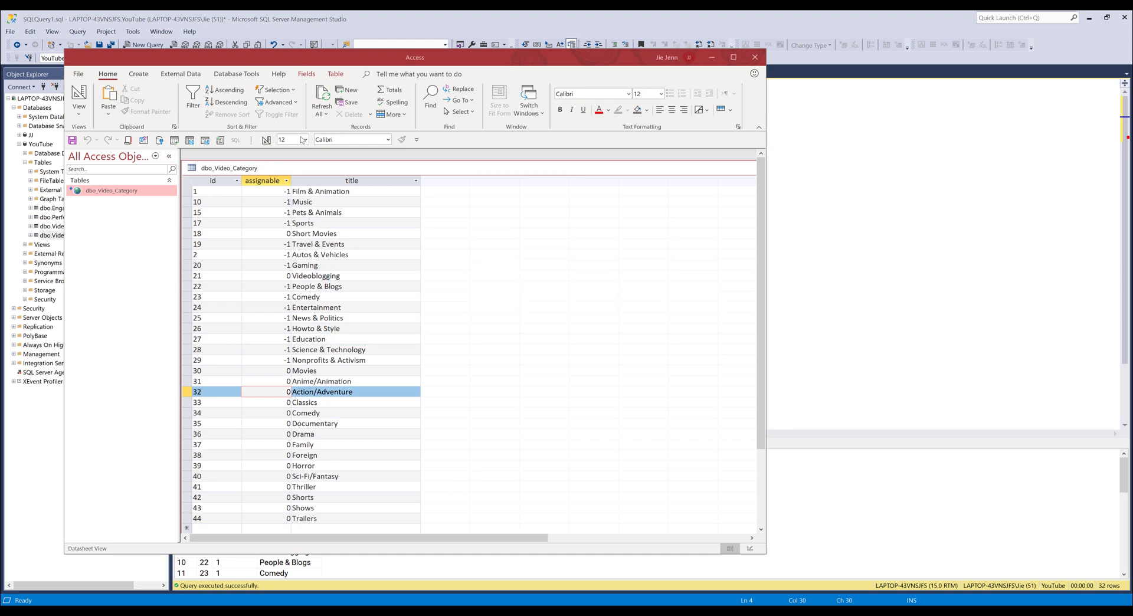
- Drag the Access window to the right to reveal the SQL Server query behind it
{"action": "left_click_drag", "start_coordinate": [335, 65], "coordinate": [590, 49]}
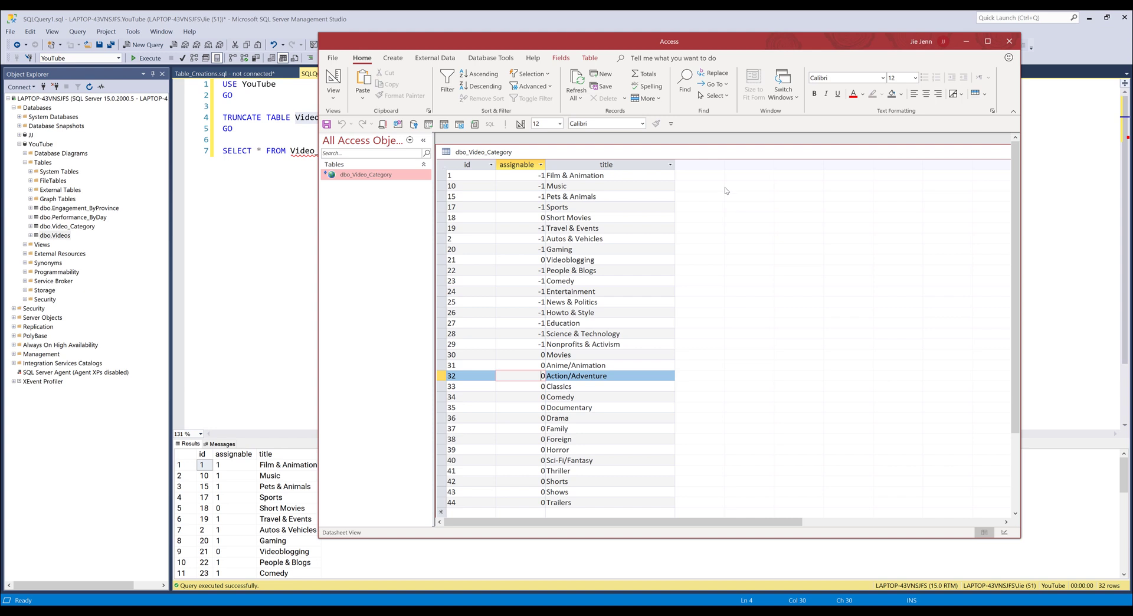
- Collapse the Access objects list and bring the SSMS query results into view
{"action": "left_click", "coordinate": [423, 141]}
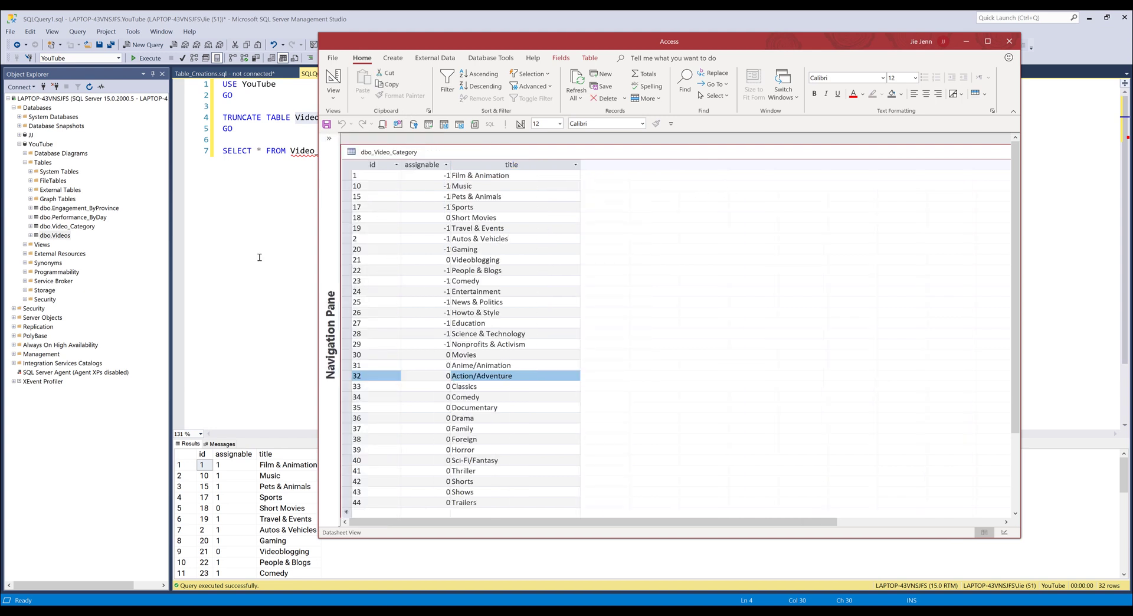
{"action": "left_click", "coordinate": [316, 218]}
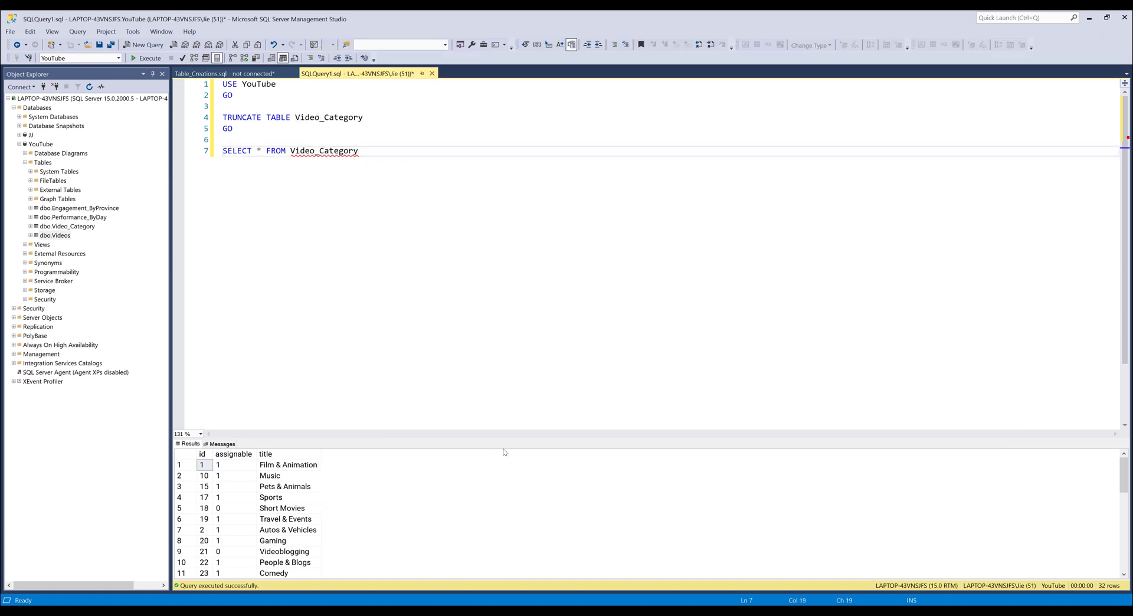
{"action": "left_click", "coordinate": [271, 476]}
{"action": "scroll", "coordinate": [271, 479], "scroll_direction": "down", "scroll_amount": 7}
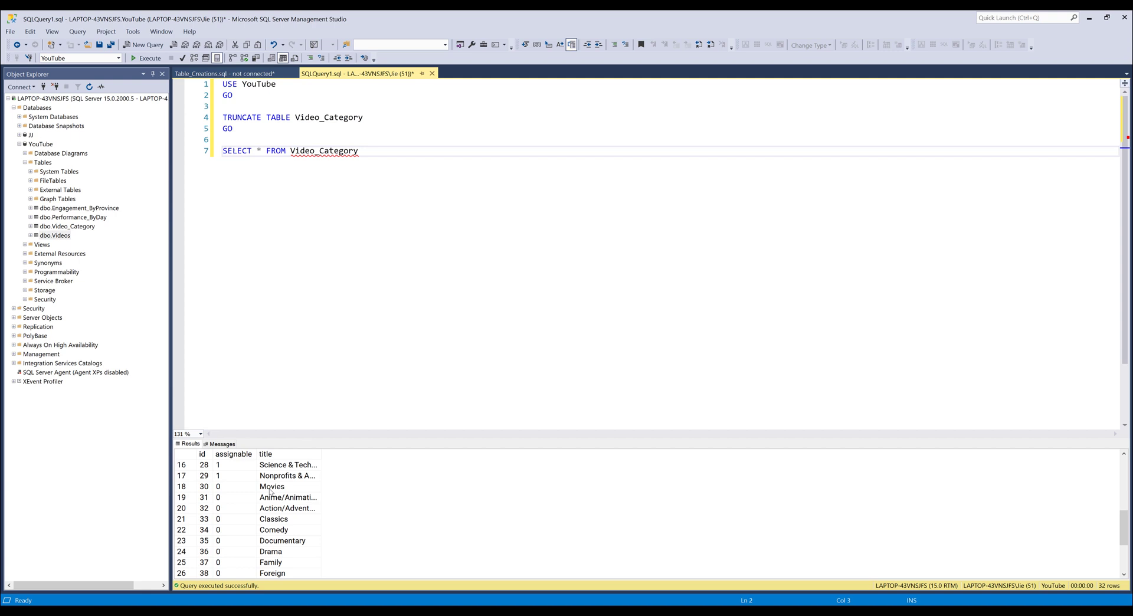
- Run the TRUNCATE TABLE Video_Category batch to empty the table
{"action": "left_click", "coordinate": [260, 142]}
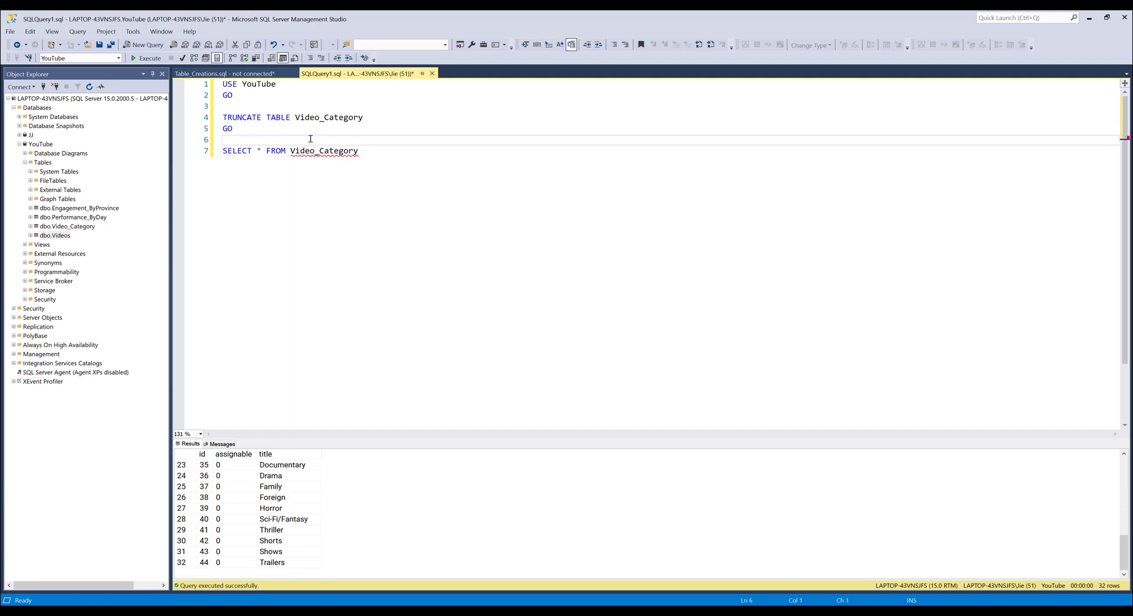
{"action": "left_click_drag", "start_coordinate": [309, 139], "coordinate": [215, 118]}
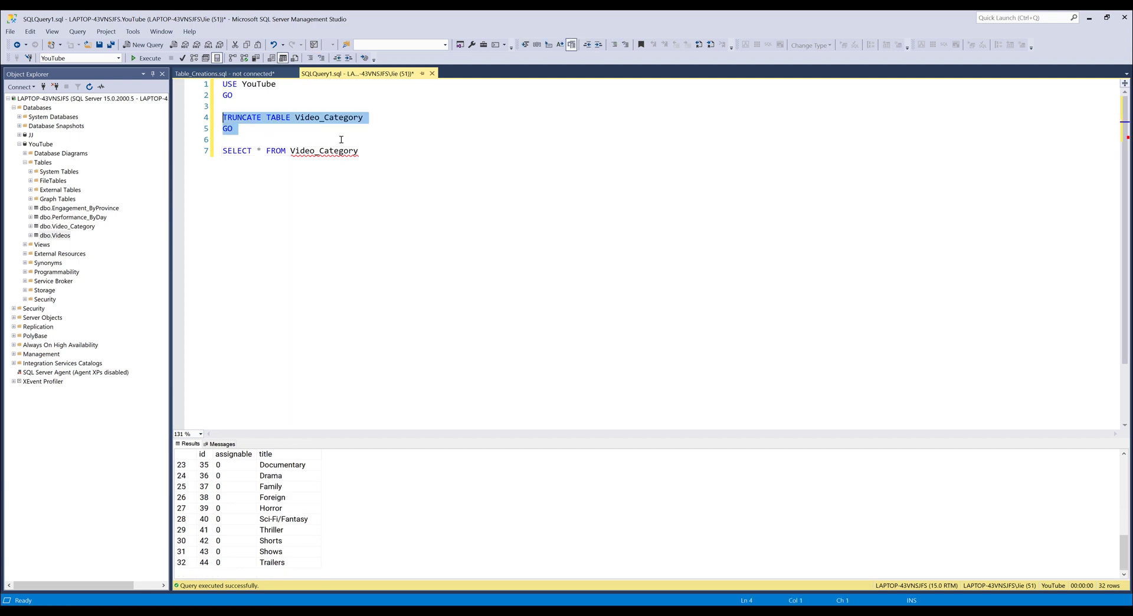
{"action": "key", "text": "F5"}
- Run SELECT * FROM Video_Category to confirm it now returns no rows
{"action": "left_click", "coordinate": [412, 152]}
{"action": "key", "text": "shift+Up"}
{"action": "key", "text": "F5"}
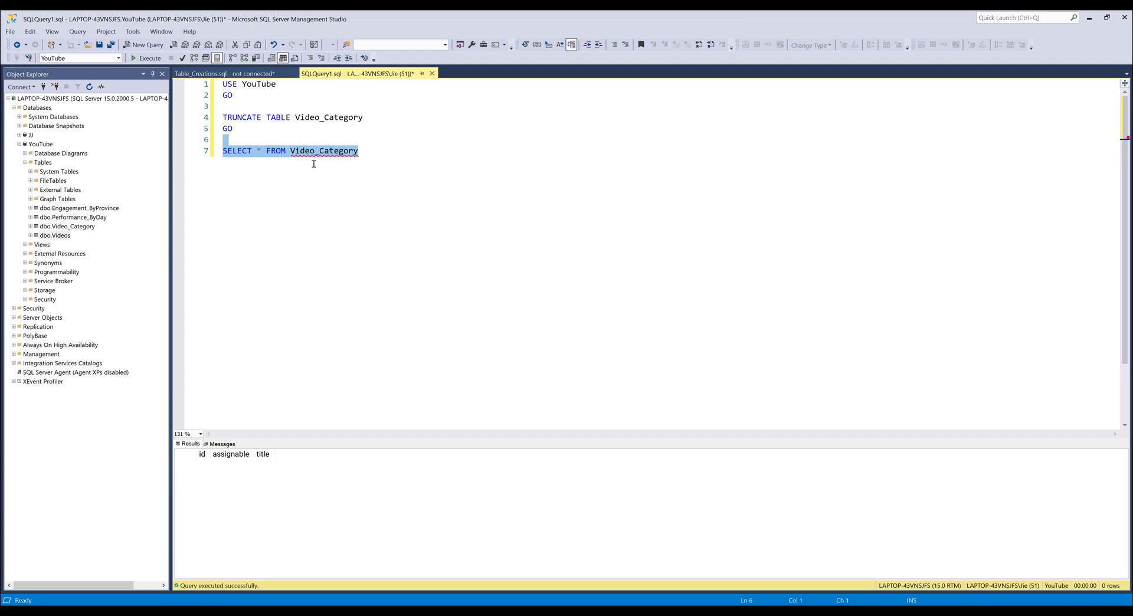
- Close the outdated Video_Category datasheet in Access without saving layout changes
{"action": "key", "text": "alt+Tab"}
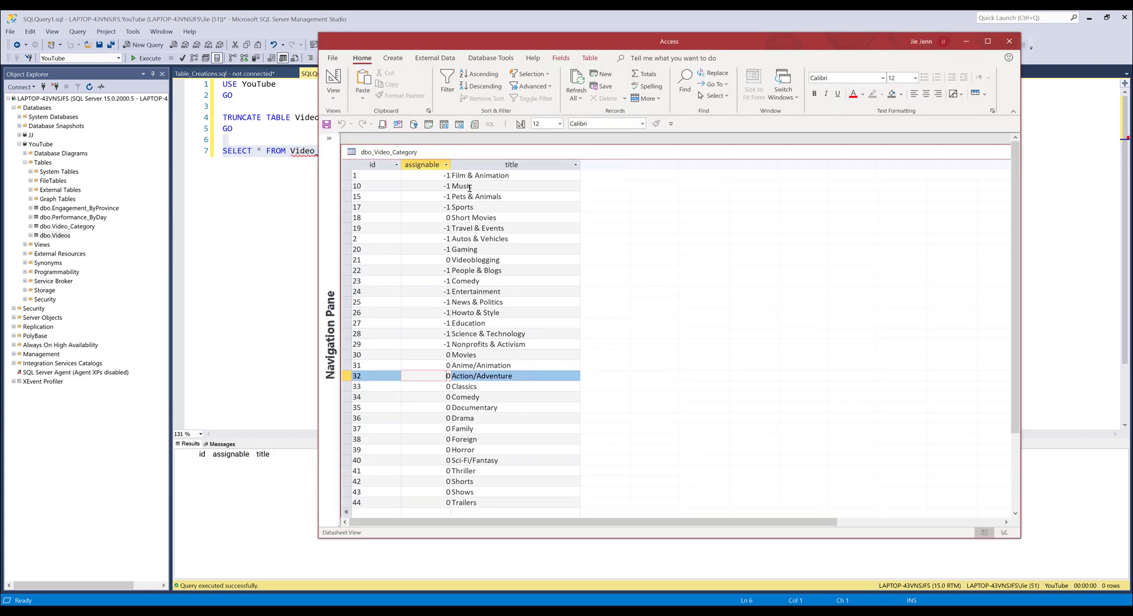
{"action": "left_click", "coordinate": [469, 188]}
{"action": "key", "text": "ctrl+w"}
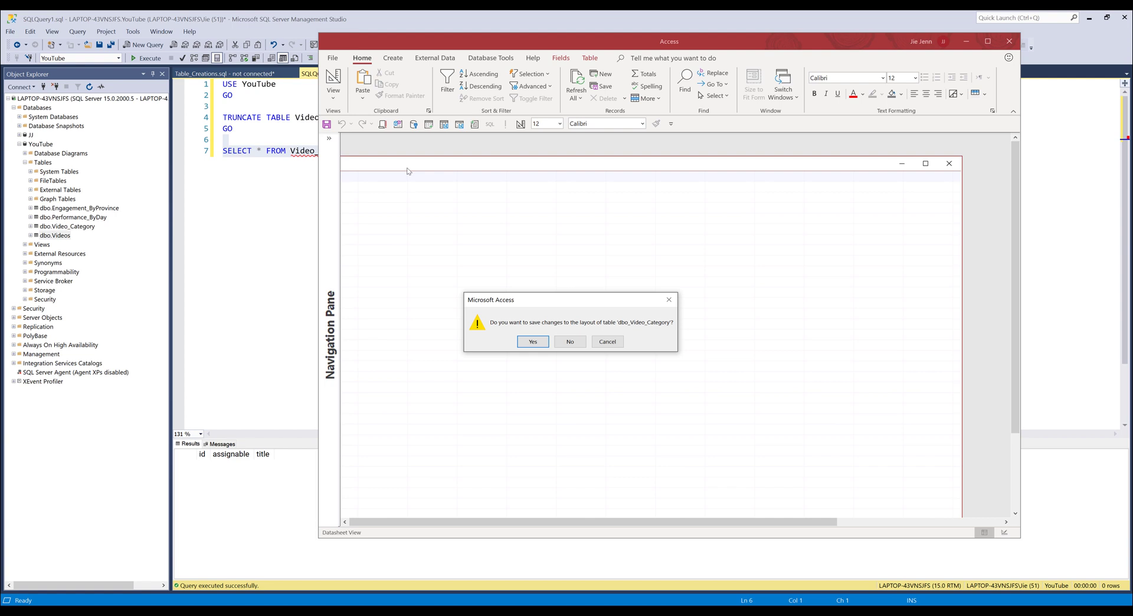
{"action": "left_click", "coordinate": [570, 341]}
- Reopen the linked dbo_Video_Category table, now empty, then go to the Excel workbook
{"action": "left_click", "coordinate": [332, 196]}
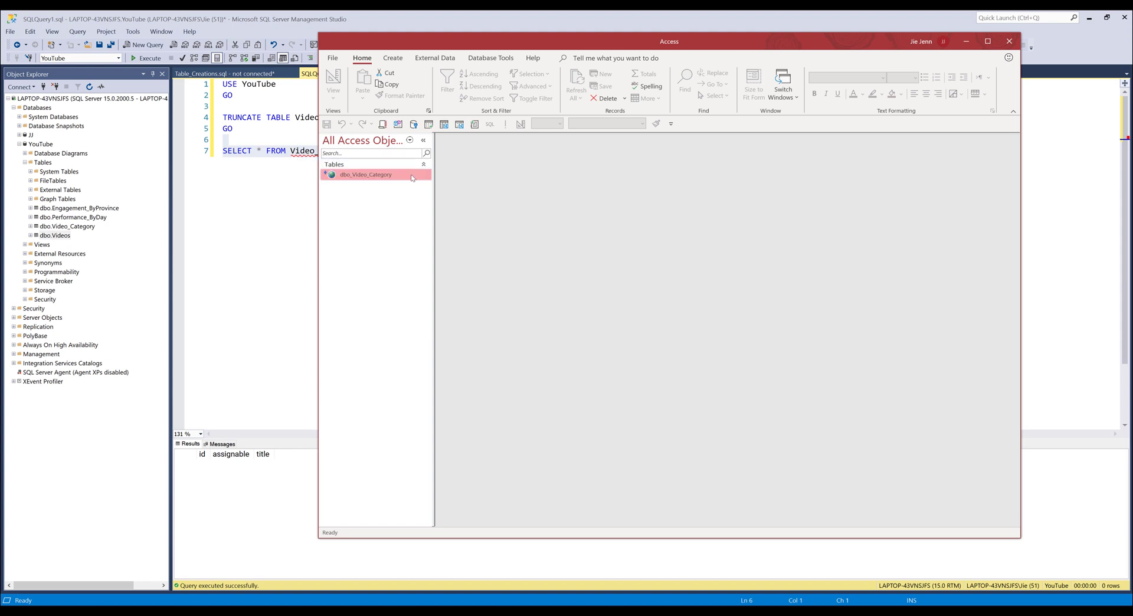
{"action": "double_click", "coordinate": [372, 175]}
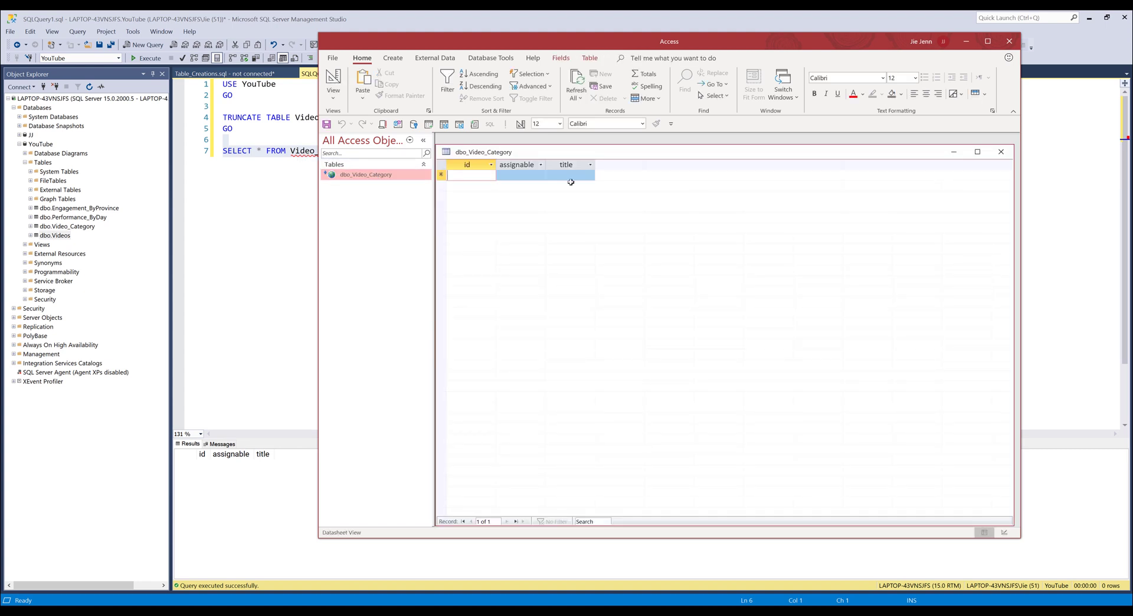
{"action": "left_click_drag", "start_coordinate": [633, 154], "coordinate": [693, 157]}
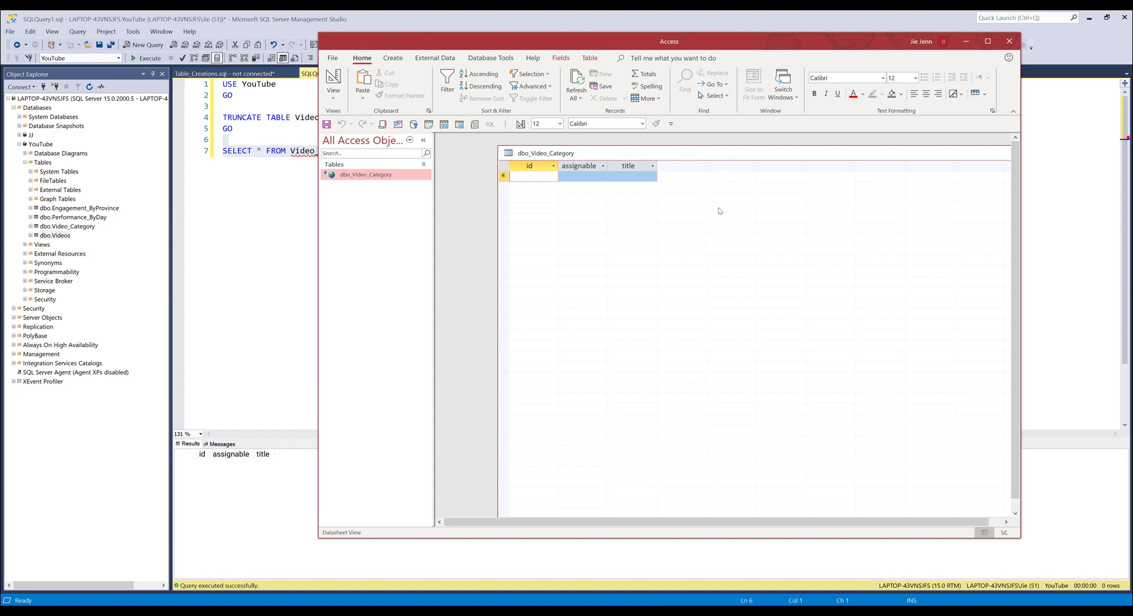
{"action": "key", "text": "alt+Tab"}
- Select the whole category data range and shift the Access window to the left
{"action": "left_click", "coordinate": [731, 323]}
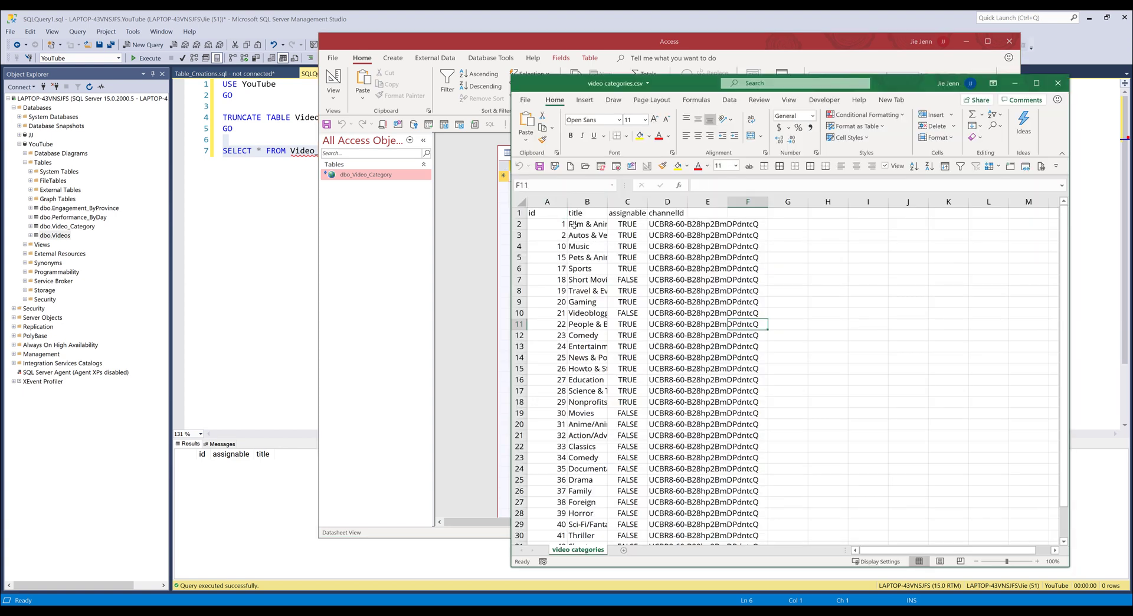
{"action": "key", "text": "ctrl+Home"}
{"action": "key", "text": "ctrl+shift+End"}
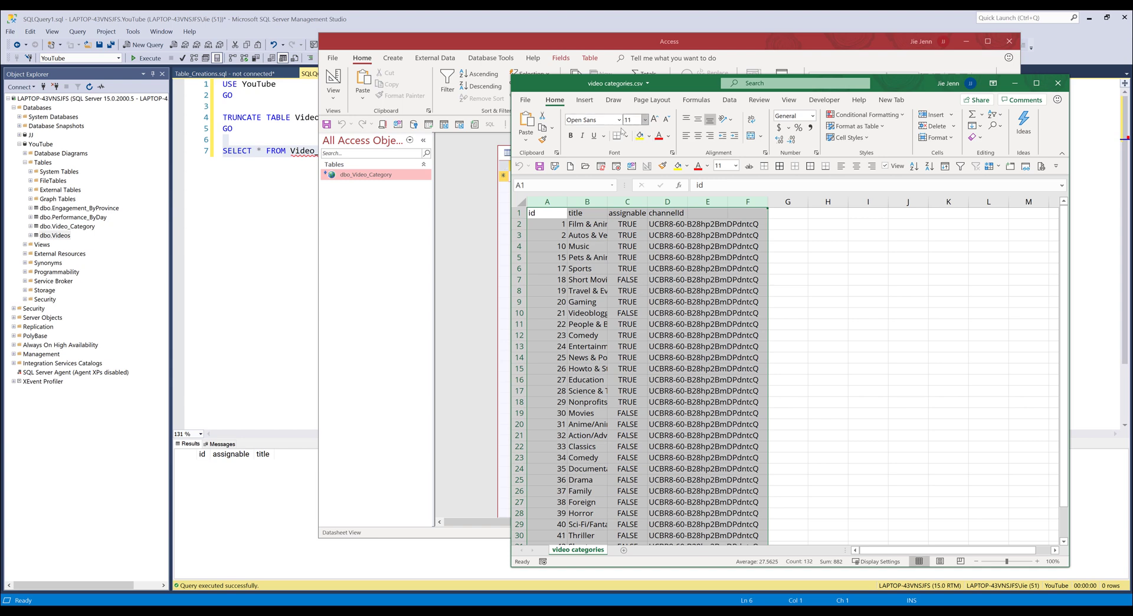
{"action": "left_click_drag", "start_coordinate": [508, 48], "coordinate": [222, 37]}
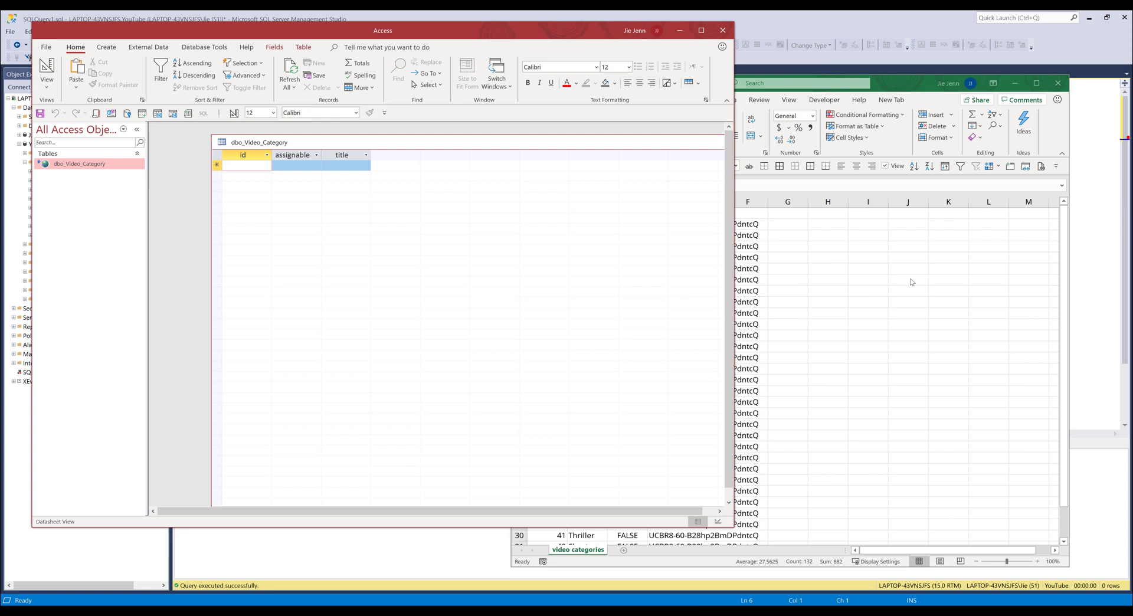
{"action": "key", "text": "alt+Tab"}
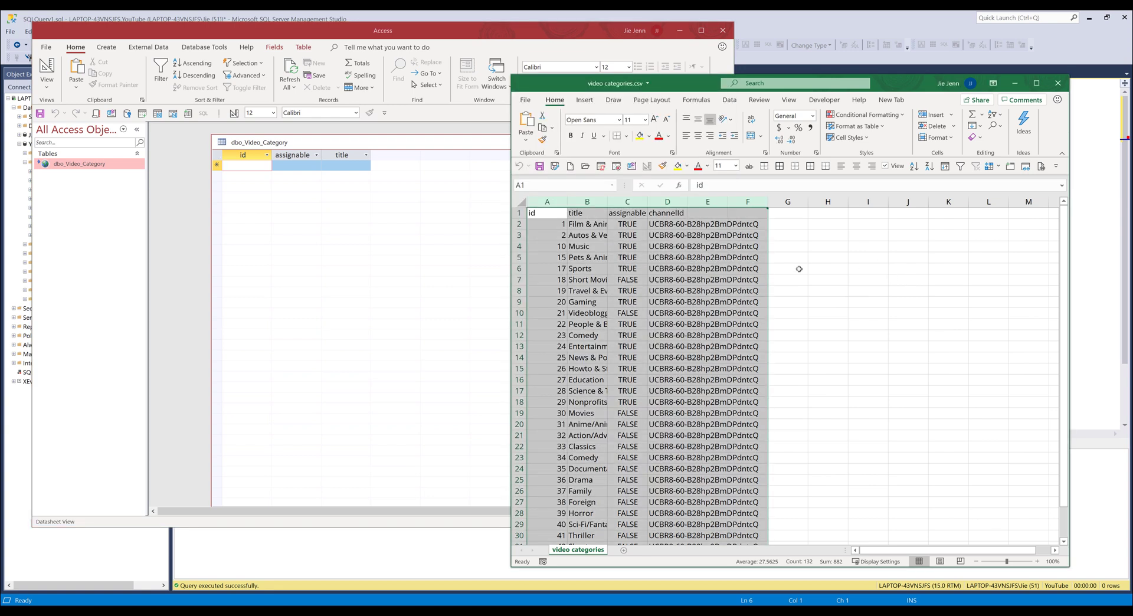
- Autofit column C so the assignable header fits
{"action": "left_click", "coordinate": [553, 215]}
{"action": "left_click", "coordinate": [608, 213]}
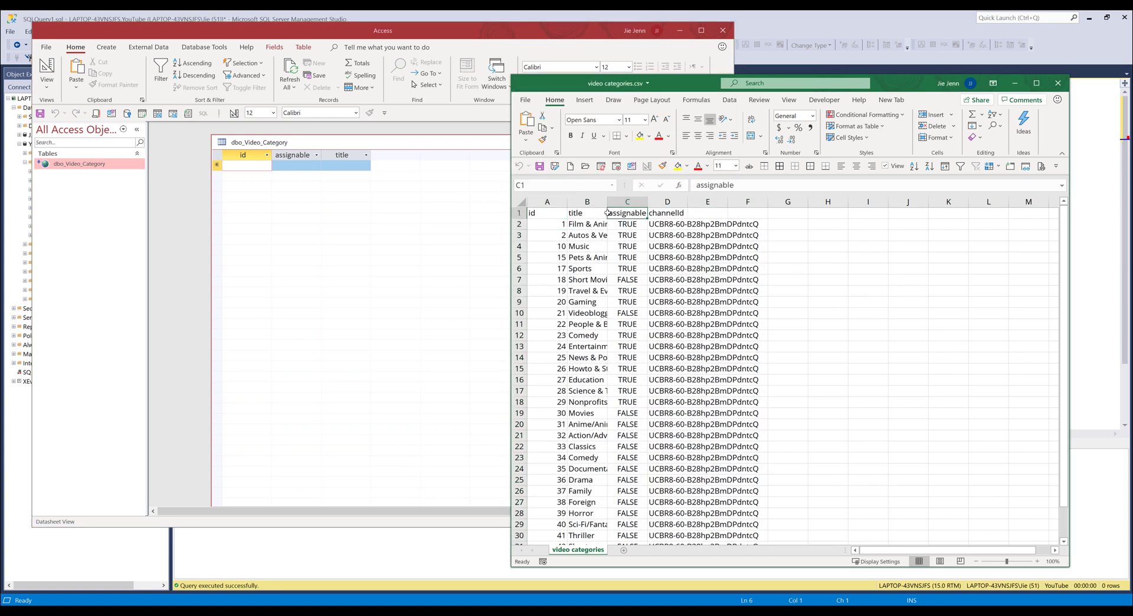
{"action": "key", "text": "alt+h"}
{"action": "key", "text": "o"}
{"action": "key", "text": "i"}
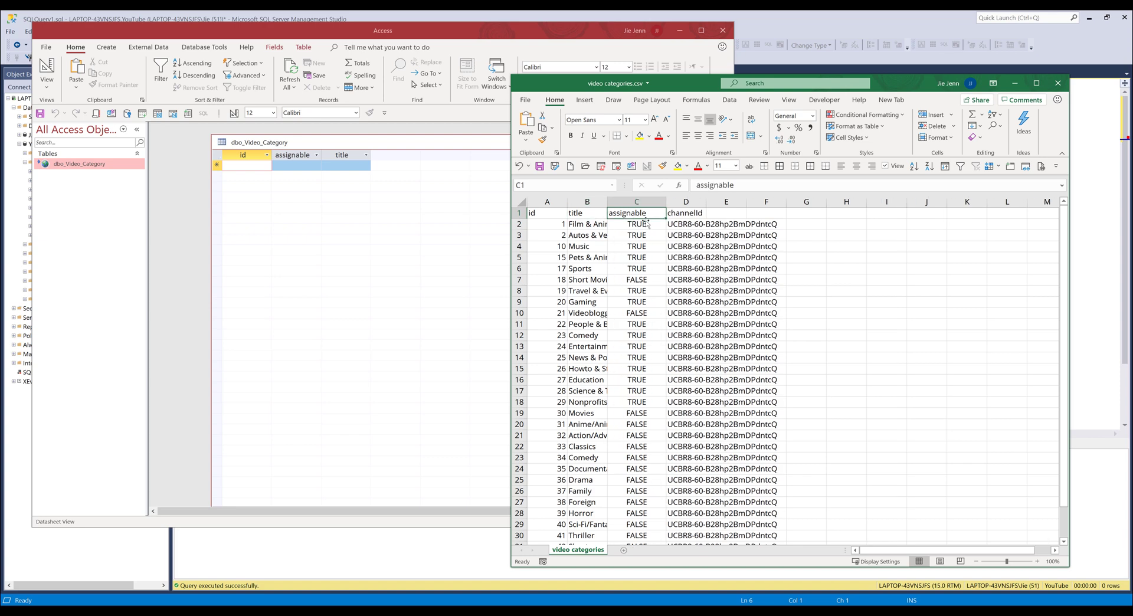
- Reorder the columns so they run id, assignable, title
{"action": "left_click", "coordinate": [650, 201]}
{"action": "key", "text": "ctrl+c"}
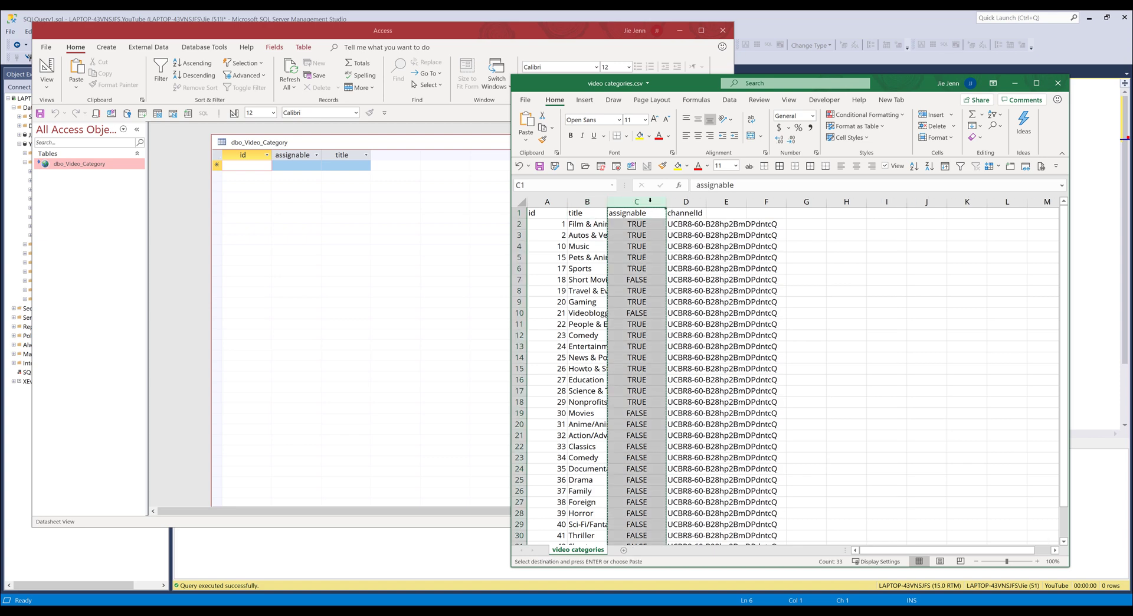
{"action": "left_click", "coordinate": [588, 201]}
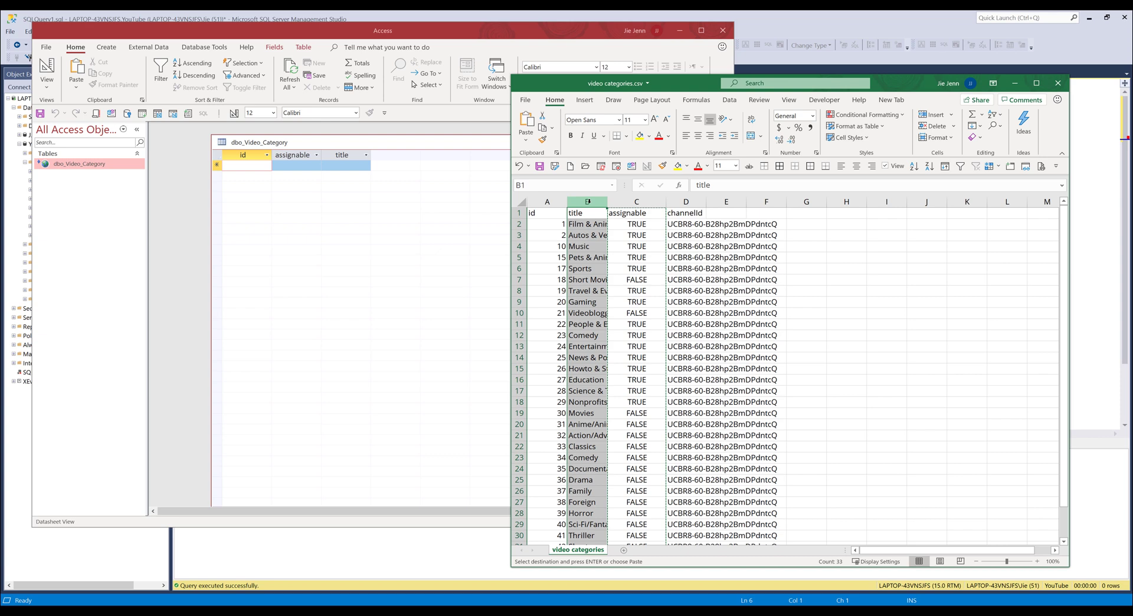
{"action": "right_click", "coordinate": [590, 202]}
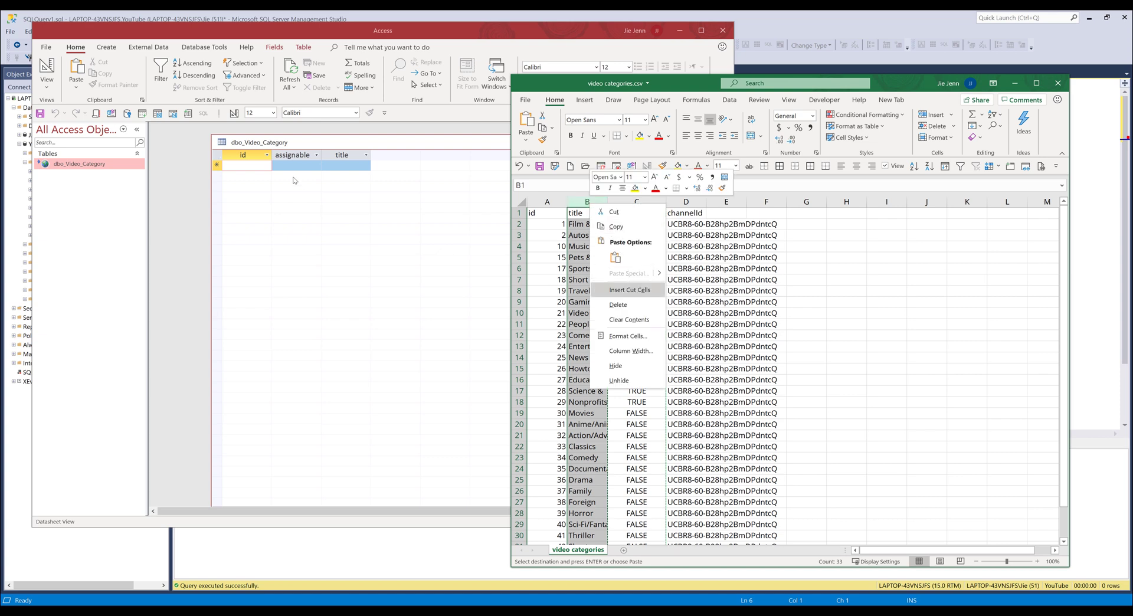
{"action": "left_click", "coordinate": [645, 295]}
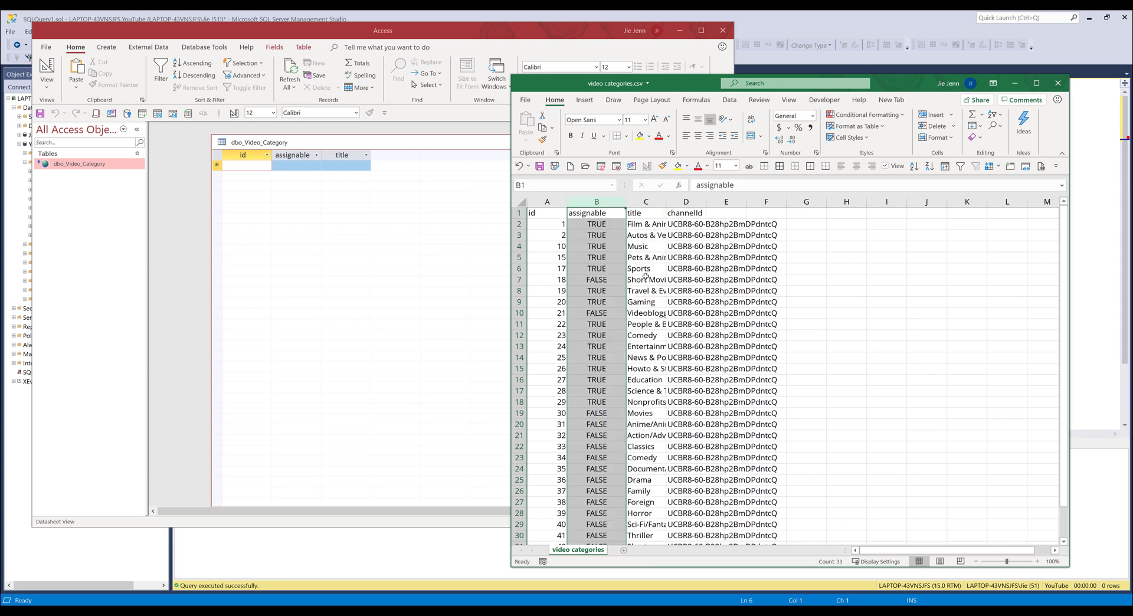
- Copy the 32 data rows of id, assignable and title (rows 2–33)
{"action": "left_click_drag", "start_coordinate": [561, 226], "coordinate": [629, 225]}
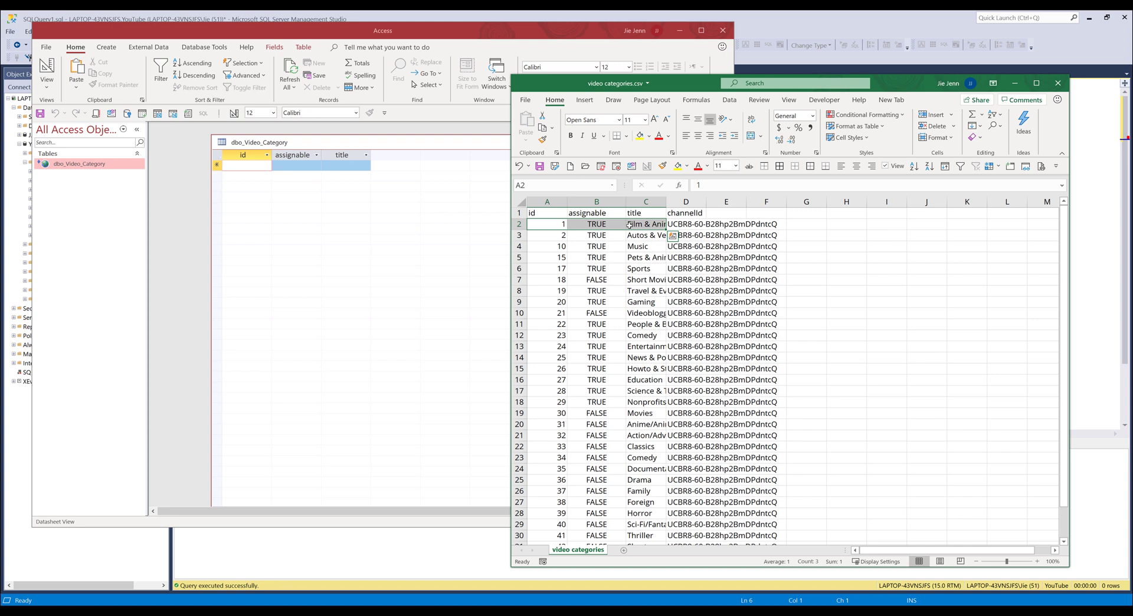
{"action": "key", "text": "ctrl+shift+Down"}
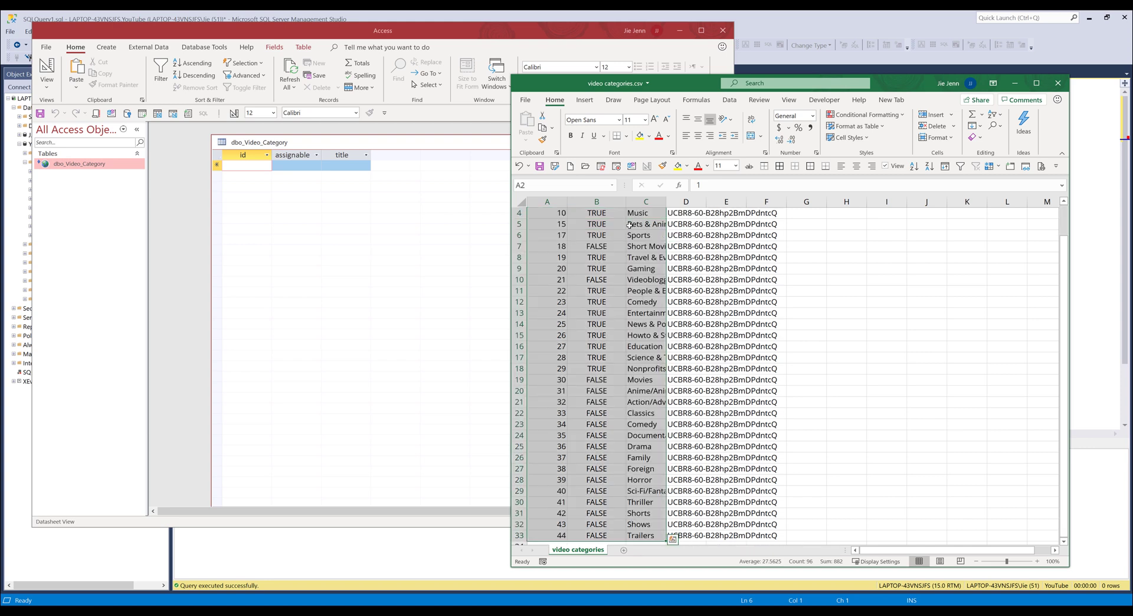
{"action": "key", "text": "ctrl+c"}
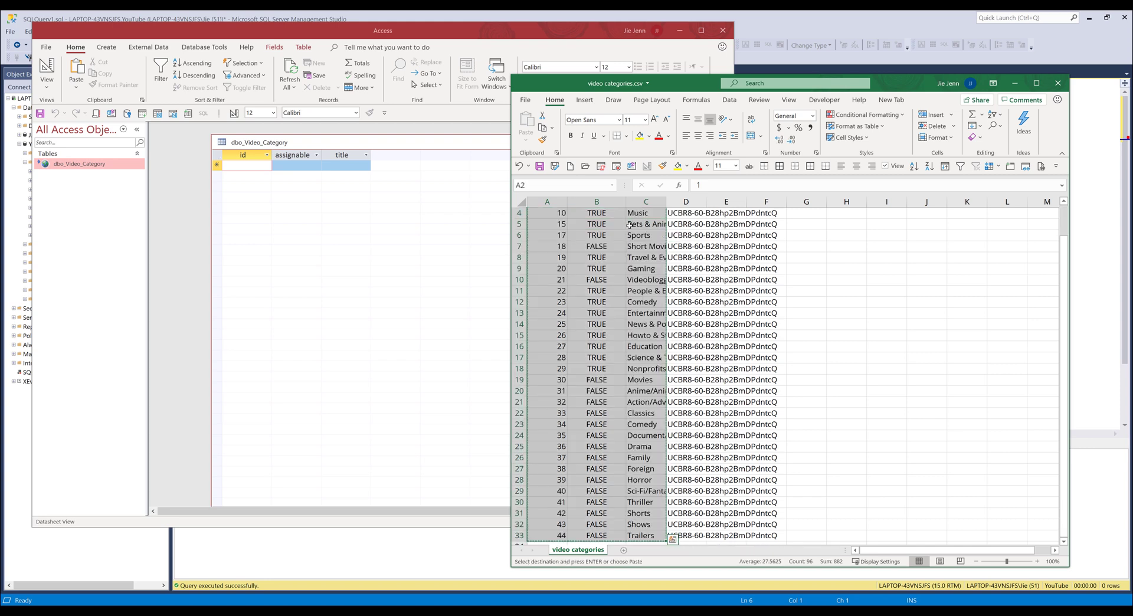
{"action": "left_click", "coordinate": [217, 154]}
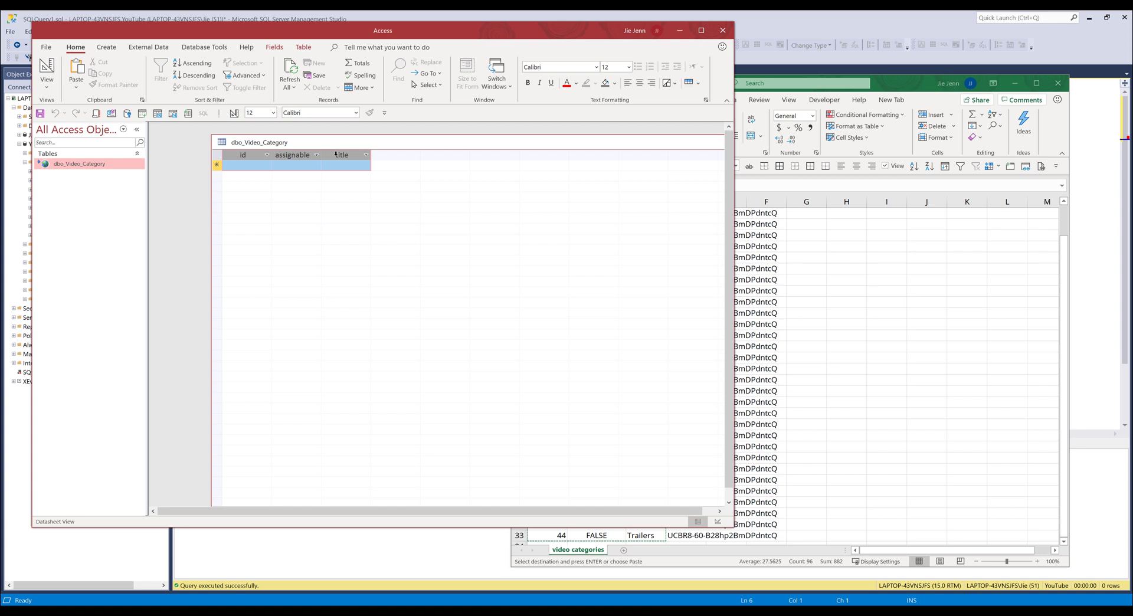
- Paste the 32 category rows into dbo_Video_Category and accept the paste confirmation
{"action": "key", "text": "ctrl+v"}
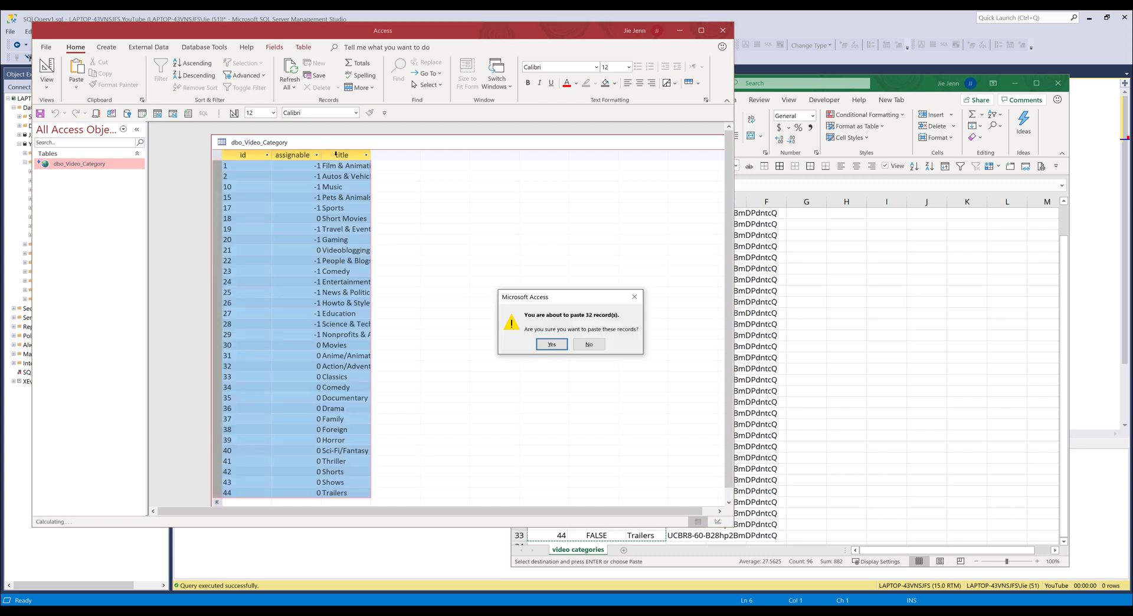
{"action": "left_click", "coordinate": [552, 344]}
{"action": "left_click", "coordinate": [338, 271]}
{"action": "left_click_drag", "start_coordinate": [313, 31], "coordinate": [547, 64]}
{"action": "left_click", "coordinate": [500, 13]}
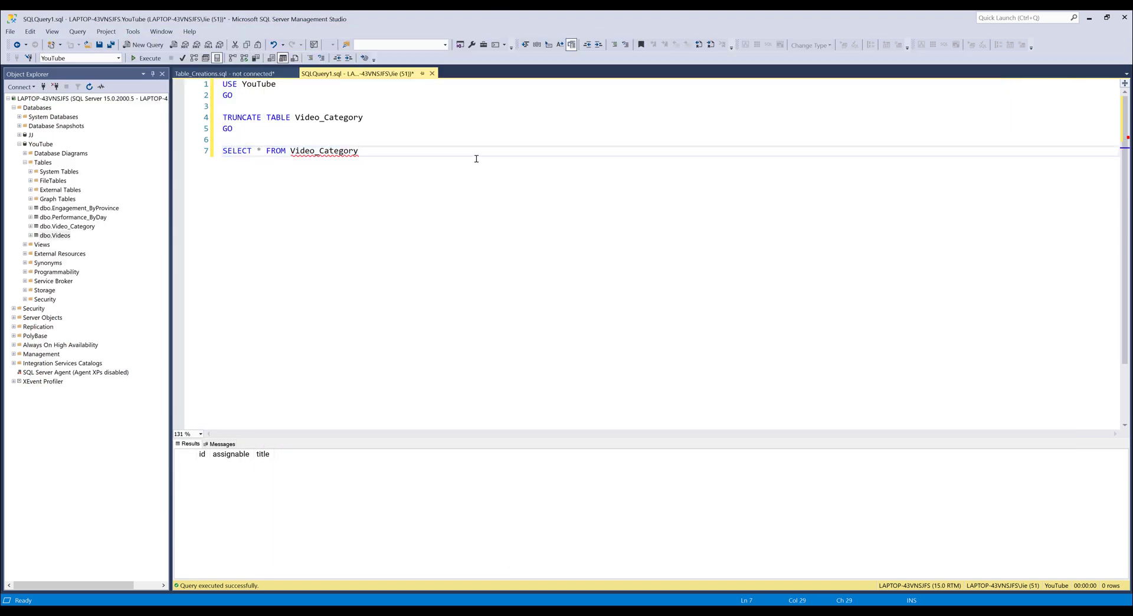
- Re-run SELECT * FROM Video_Category and confirm it returns 32 rows
{"action": "key", "text": "shift+Home"}
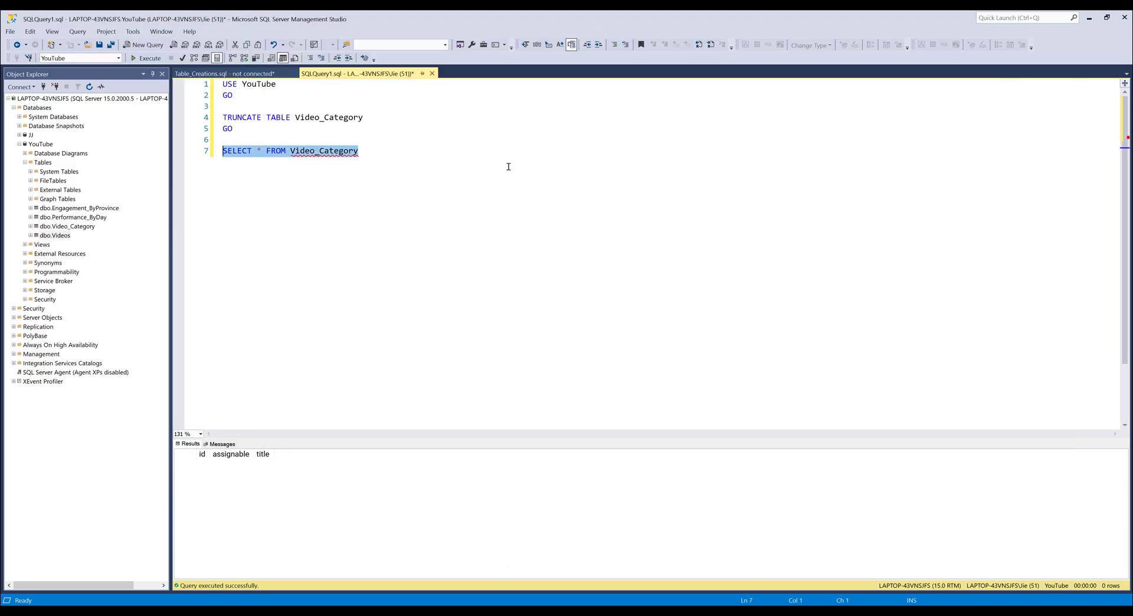
{"action": "key", "text": "F5"}
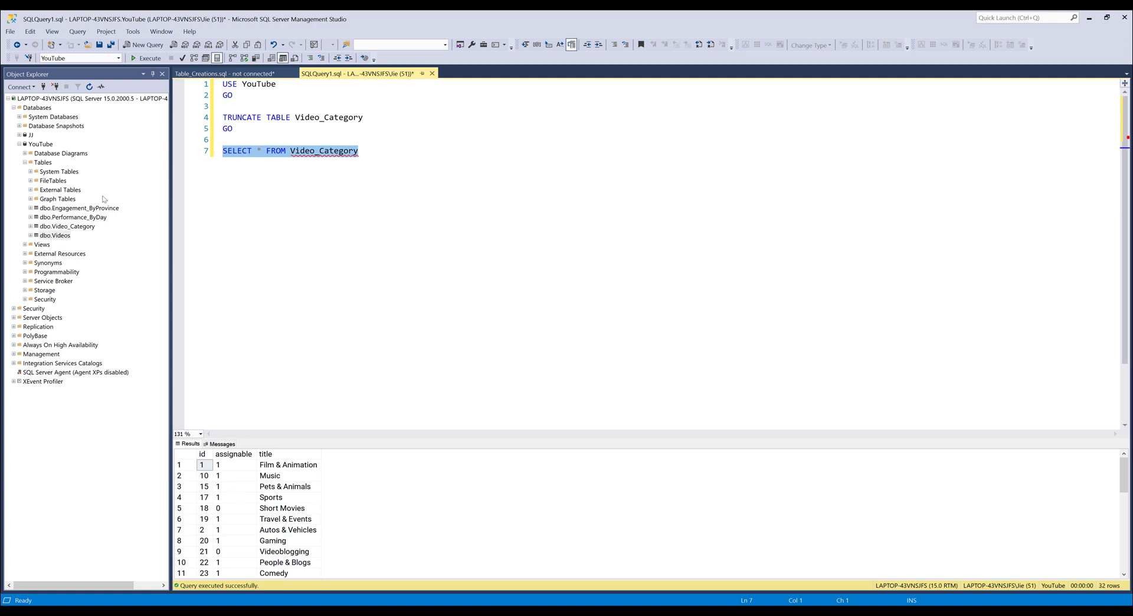
{"action": "left_click", "coordinate": [40, 144]}
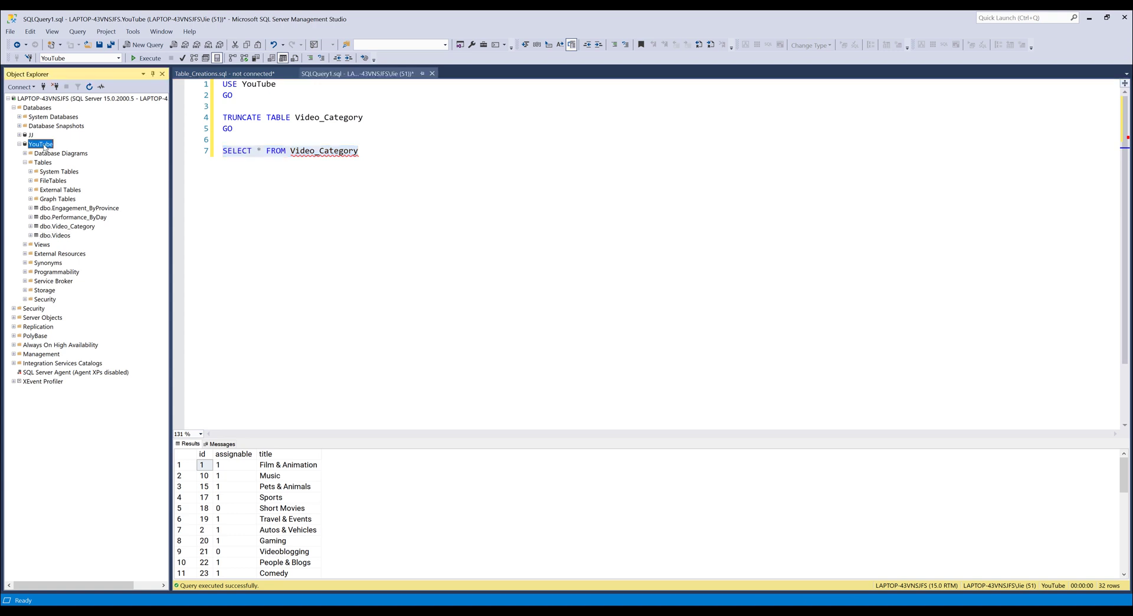
- Launch Tasks > Import Data for the YouTube database and inspect the Data source list unchanged
{"action": "right_click", "coordinate": [47, 145]}
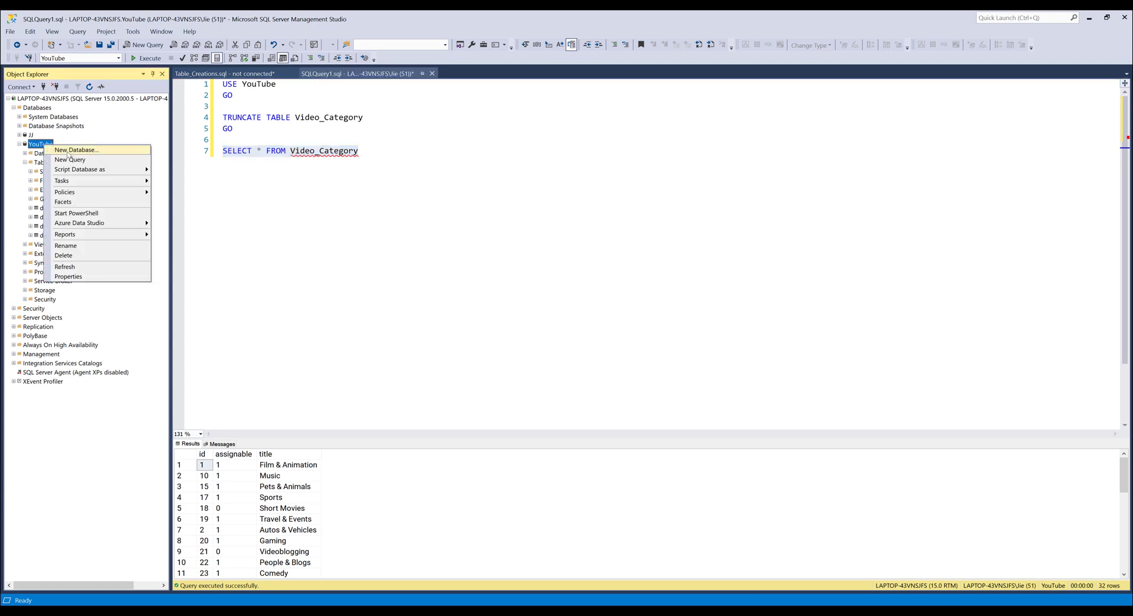
{"action": "mouse_move", "coordinate": [93, 180]}
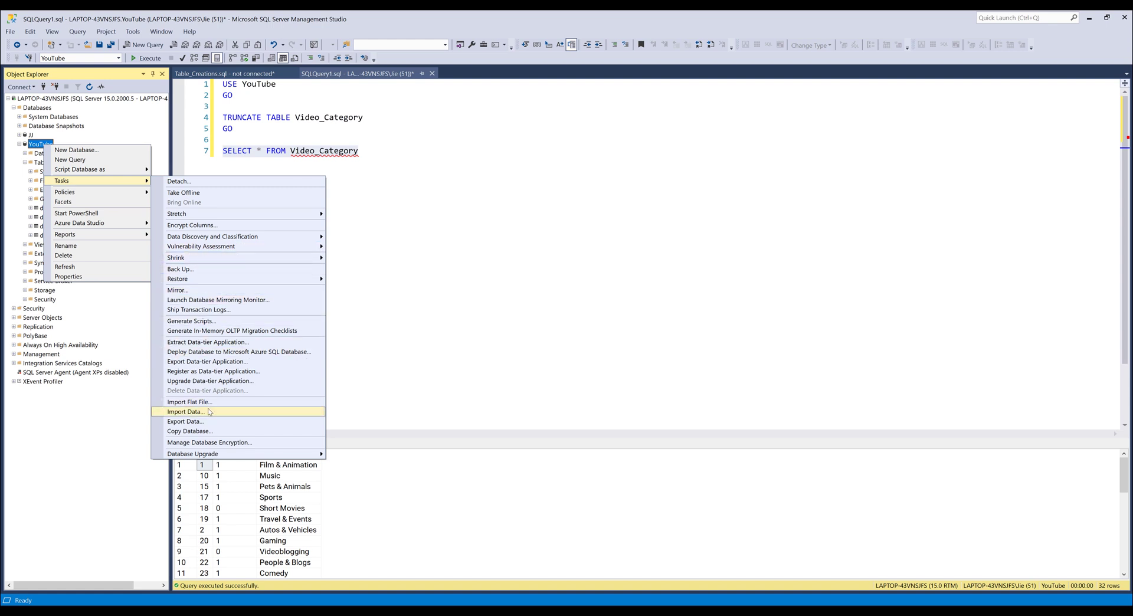
{"action": "left_click", "coordinate": [183, 413]}
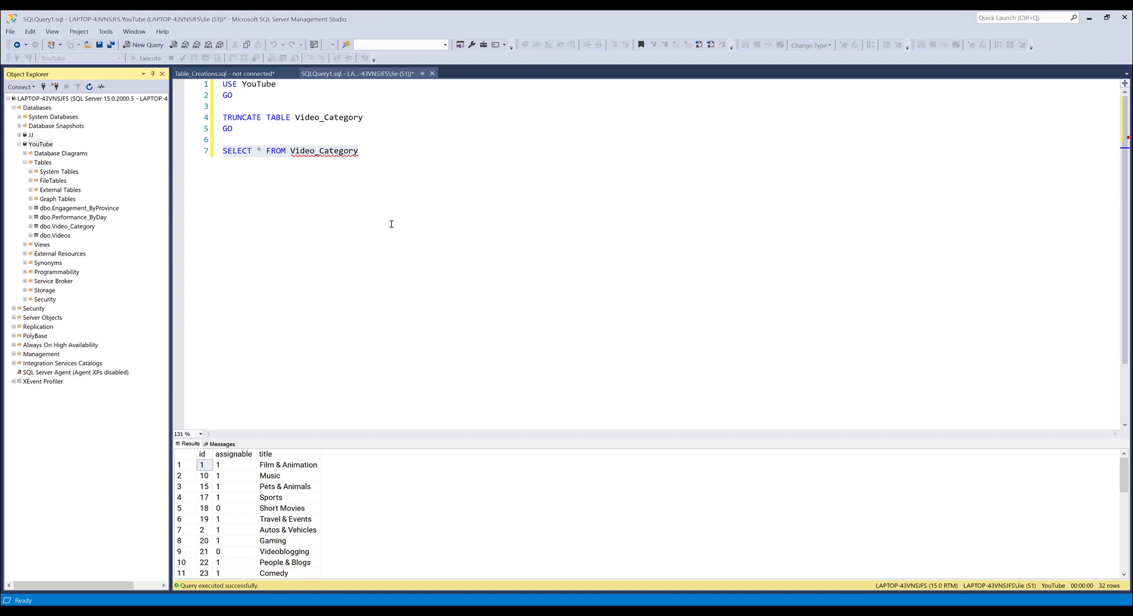
{"action": "left_click_drag", "start_coordinate": [211, 98], "coordinate": [401, 121]}
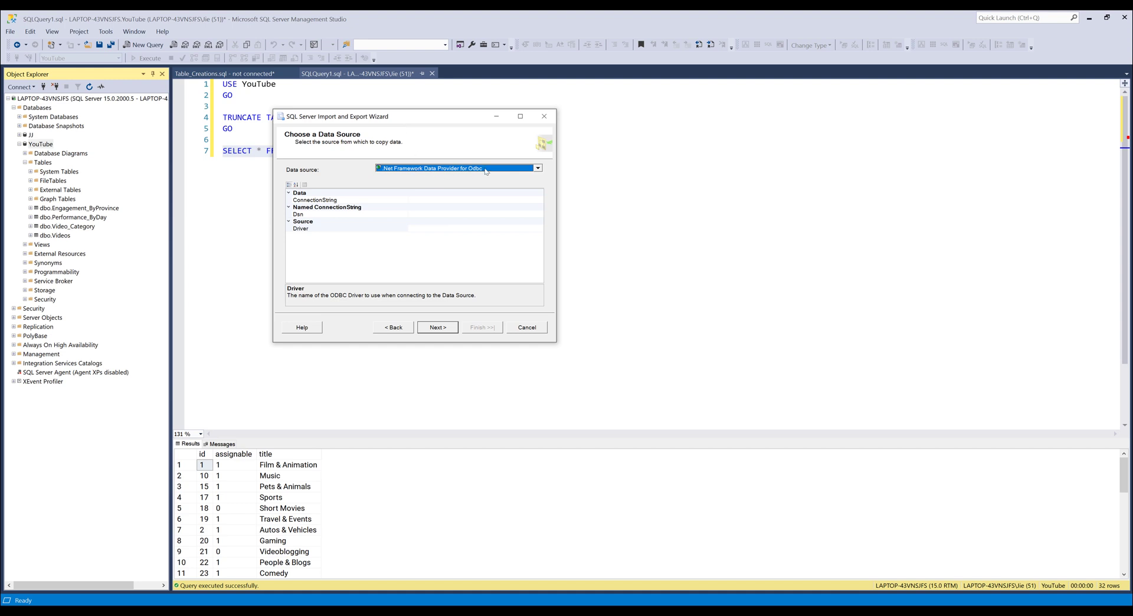
{"action": "left_click", "coordinate": [486, 169]}
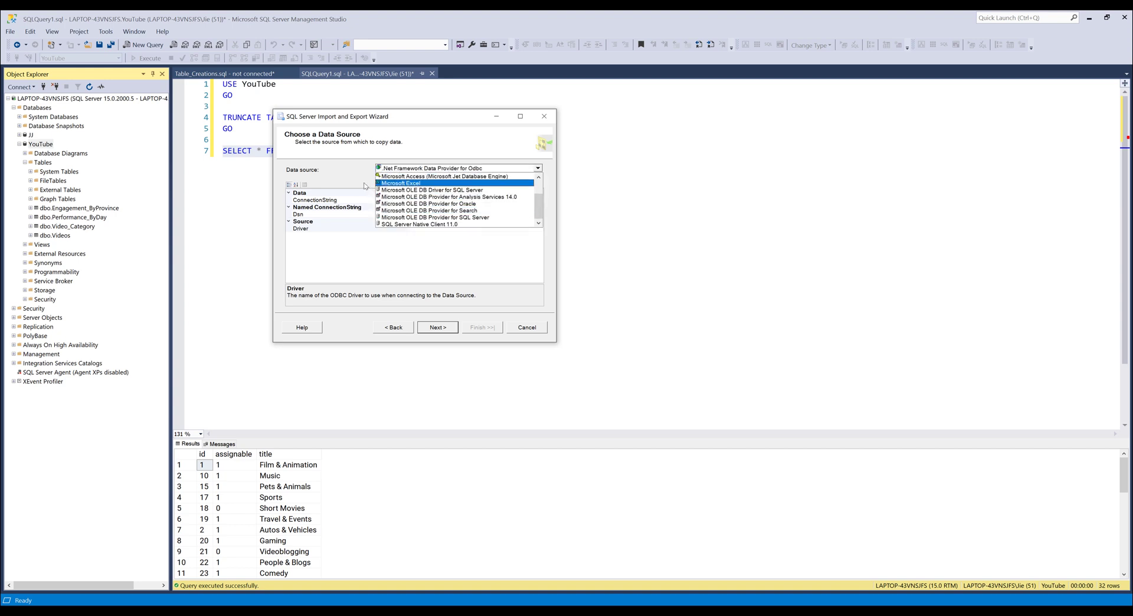
{"action": "left_click", "coordinate": [409, 170]}
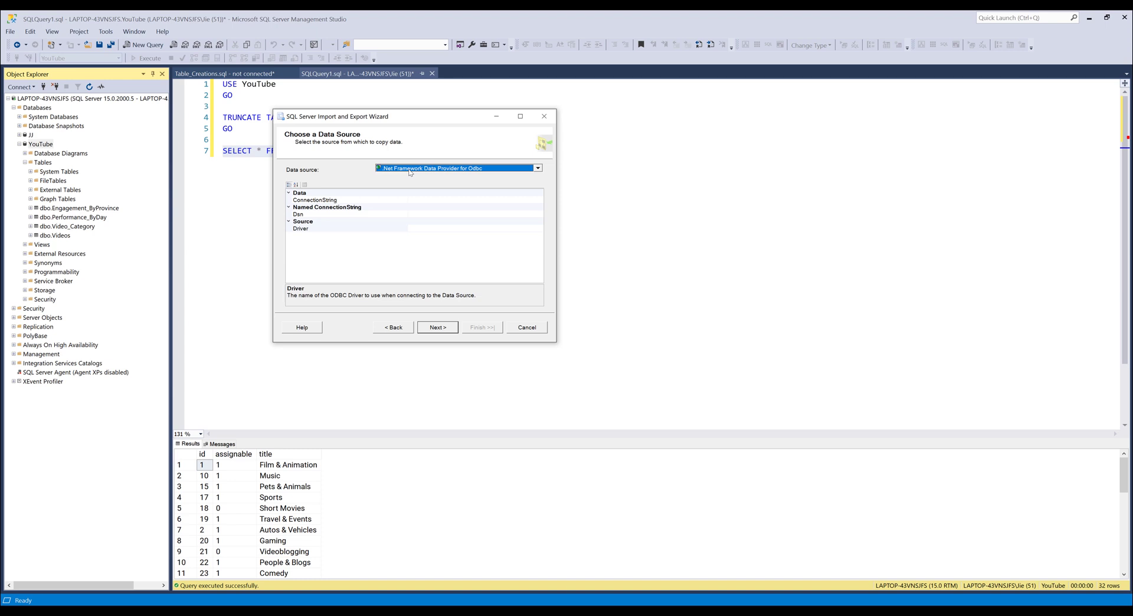
- Cancel the Import and Export Wizard, returning to the Access datasheet with 32 records
{"action": "left_click", "coordinate": [544, 117]}
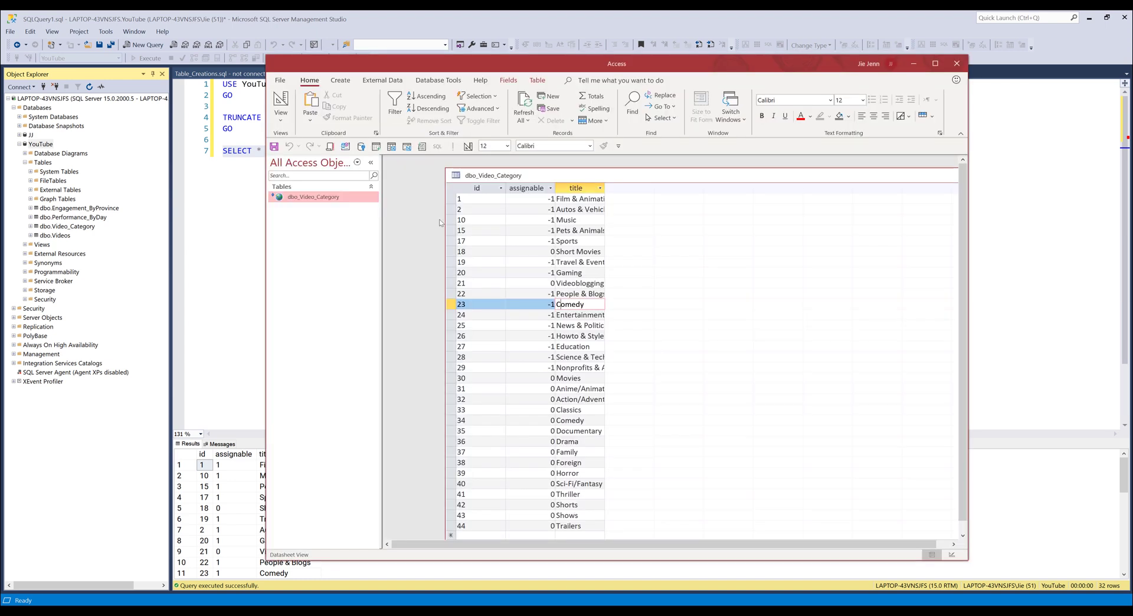